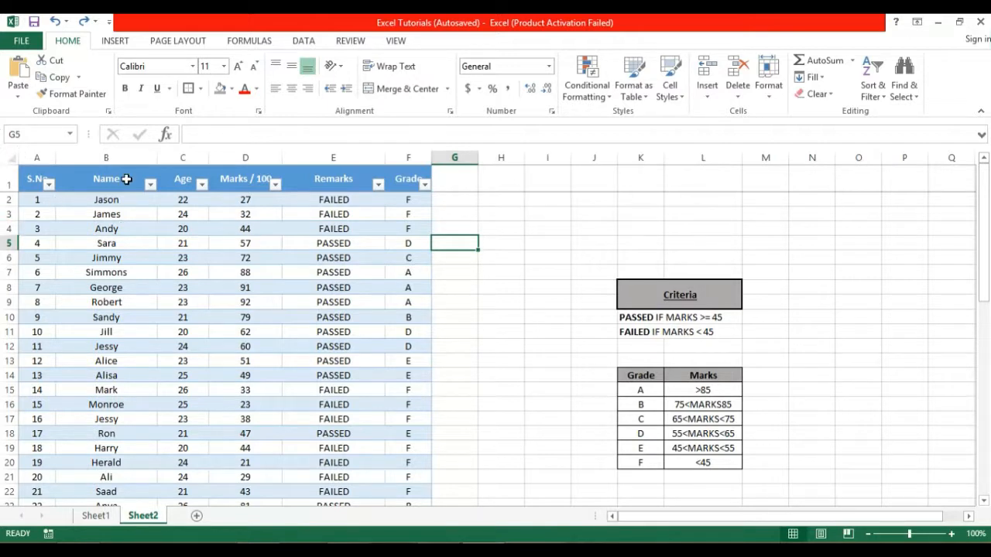
# Step: Look through the Name column of the student marks table, down to its final records and back to the header
pyautogui.click(126, 199)
pyautogui.press('Down')
pyautogui.press('Down')
pyautogui.press('Down')
pyautogui.press('Down')
pyautogui.press('Down')
pyautogui.press('Down')
pyautogui.press('Down')
pyautogui.press('Down')
pyautogui.press('Down')
pyautogui.press('Down')
pyautogui.press('Down')
pyautogui.press('Down')
pyautogui.press('Down')
pyautogui.press('Down')
pyautogui.press('Down')
pyautogui.press('Down')
pyautogui.press('Down')
pyautogui.press('Down')
pyautogui.press('Down')
pyautogui.press('Down')
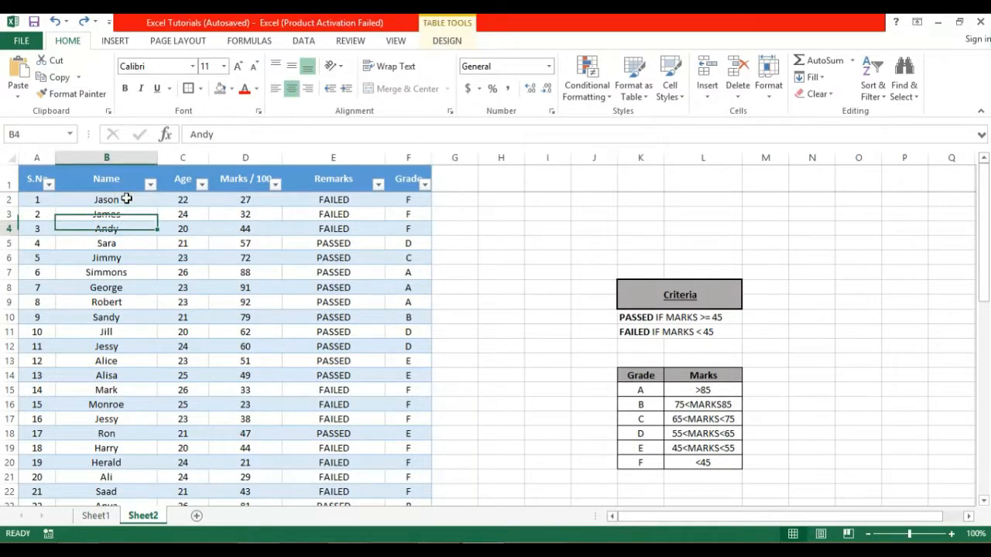
pyautogui.press('Down')
pyautogui.press('Down')
pyautogui.press('Down')
pyautogui.press('Down')
pyautogui.press('Down')
pyautogui.press('Down')
pyautogui.press('Down')
pyautogui.press('Down')
pyautogui.press('Down')
pyautogui.press('Down')
pyautogui.press('Down')
pyautogui.press('Down')
pyautogui.press('Down')
pyautogui.press('Down')
pyautogui.press('Down')
pyautogui.press('Down')
pyautogui.press('Down')
pyautogui.press('Down')
pyautogui.press('Down')
pyautogui.press('Down')
pyautogui.press('Up')
pyautogui.press('Up')
pyautogui.press('Up')
pyautogui.press('Up')
pyautogui.press('Up')
pyautogui.press('Up')
pyautogui.press('Up')
pyautogui.press('Up')
pyautogui.press('Up')
pyautogui.press('Up')
pyautogui.press('Up')
pyautogui.press('Up')
pyautogui.press('Up')
pyautogui.press('Up')
pyautogui.press('Up')
pyautogui.press('Up')
pyautogui.press('Up')
pyautogui.press('Up')
pyautogui.press('Up')
pyautogui.press('Up')
pyautogui.press('Up')
pyautogui.press('Up')
pyautogui.press('Up')
pyautogui.press('Up')
pyautogui.press('Up')
pyautogui.press('Up')
pyautogui.press('Up')
pyautogui.press('Up')
pyautogui.press('Up')
pyautogui.press('Up')
pyautogui.press('Up')
pyautogui.press('Up')
pyautogui.press('Up')
pyautogui.press('Up')
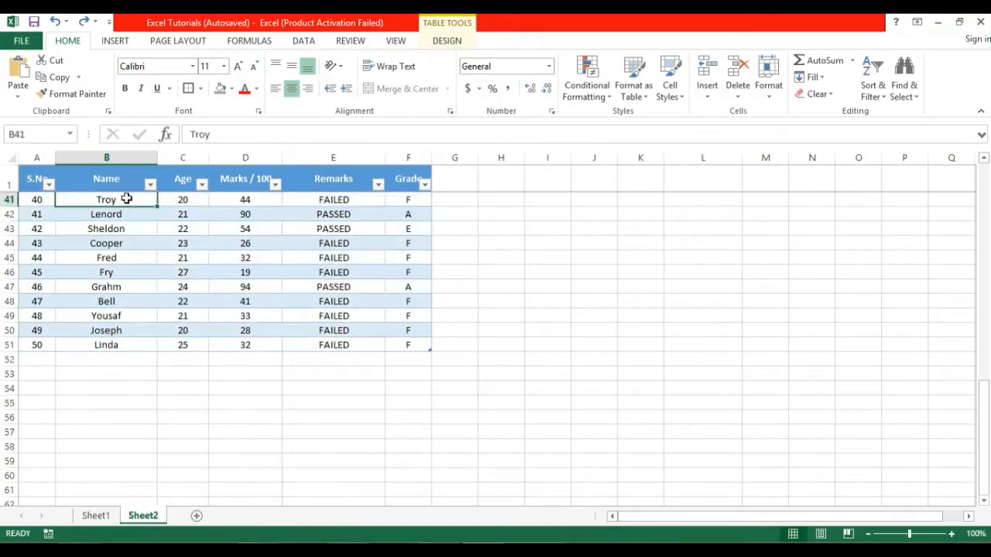
pyautogui.press('Up')
pyautogui.press('Up')
pyautogui.press('Up')
pyautogui.press('Up')
pyautogui.press('Up')
pyautogui.press('Up')
pyautogui.press('Up')
pyautogui.press('Up')
pyautogui.press('Up')
pyautogui.press('Up')
pyautogui.press('Up')
pyautogui.press('Up')
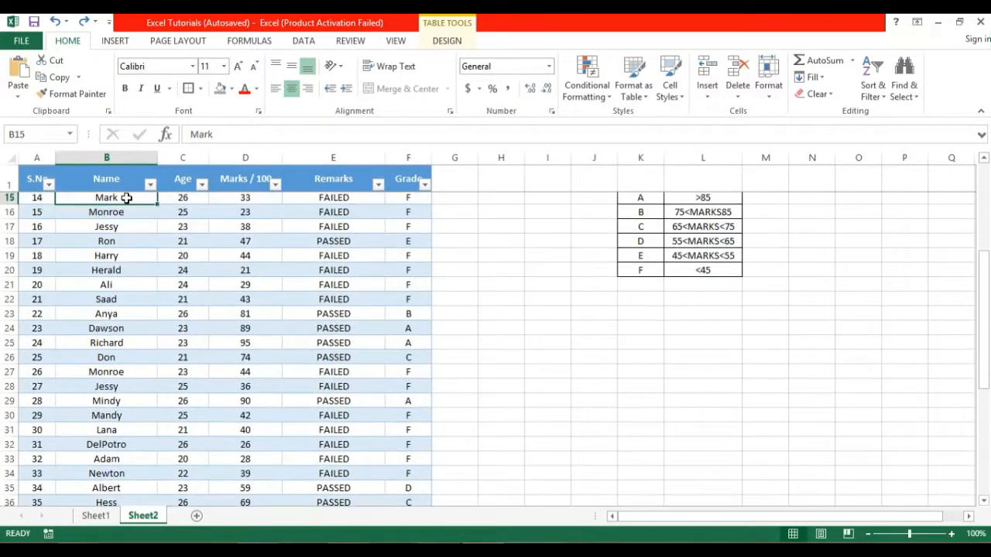
pyautogui.press('Up')
pyautogui.press('Up')
pyautogui.press('Up')
pyautogui.press('Up')
pyautogui.press('Up')
pyautogui.press('Up')
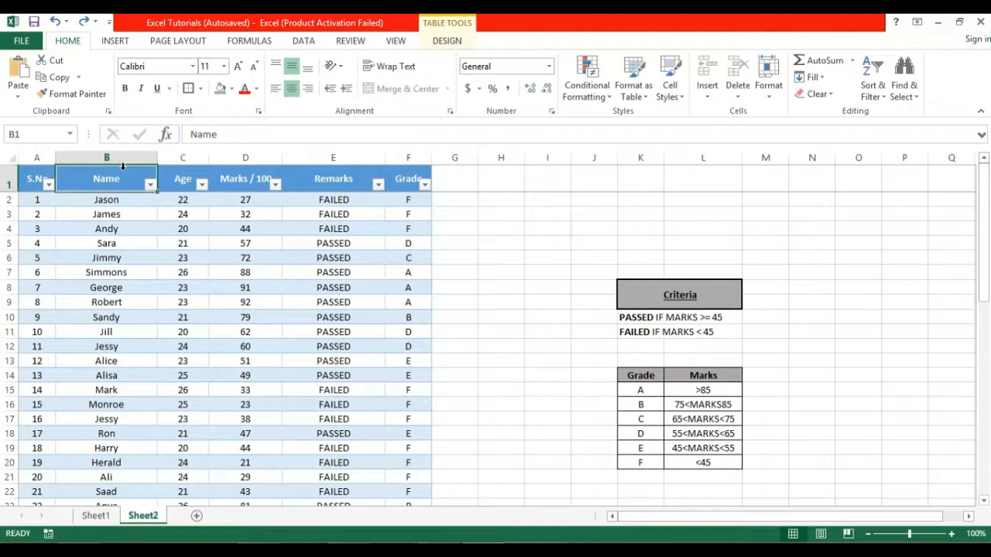
pyautogui.click(444, 184)
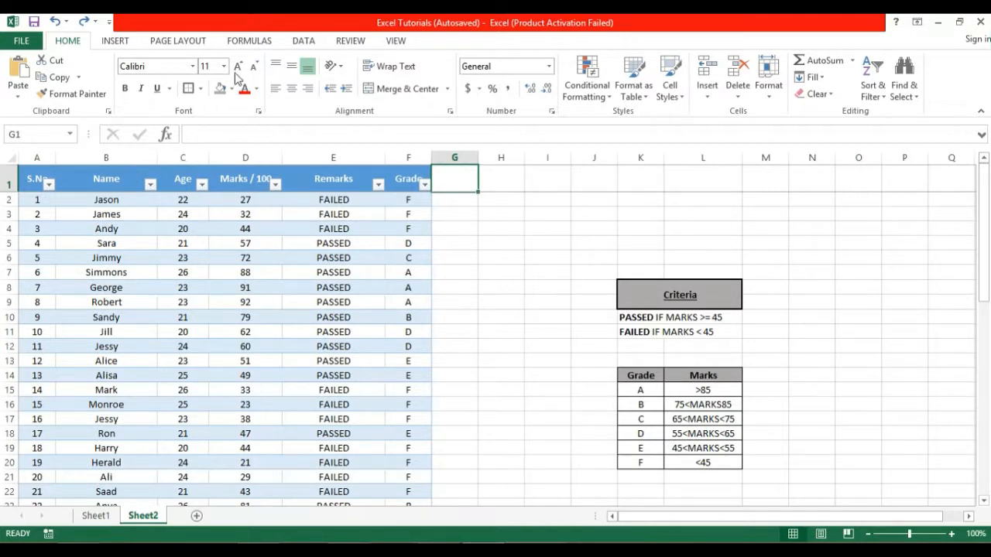
pyautogui.click(468, 230)
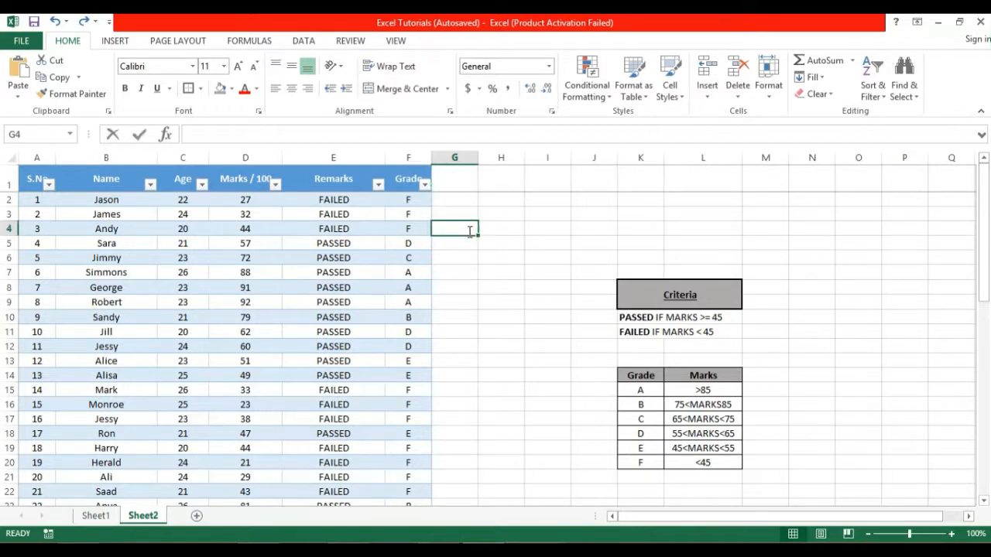
pyautogui.write('gfgf')
pyautogui.press('BackSpace')
pyautogui.press('BackSpace')
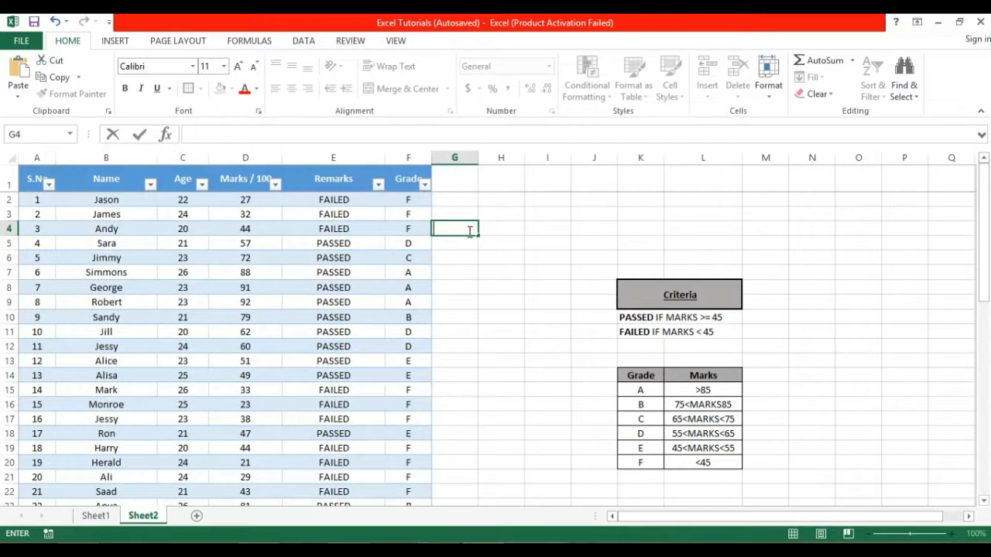
pyautogui.click(316, 209)
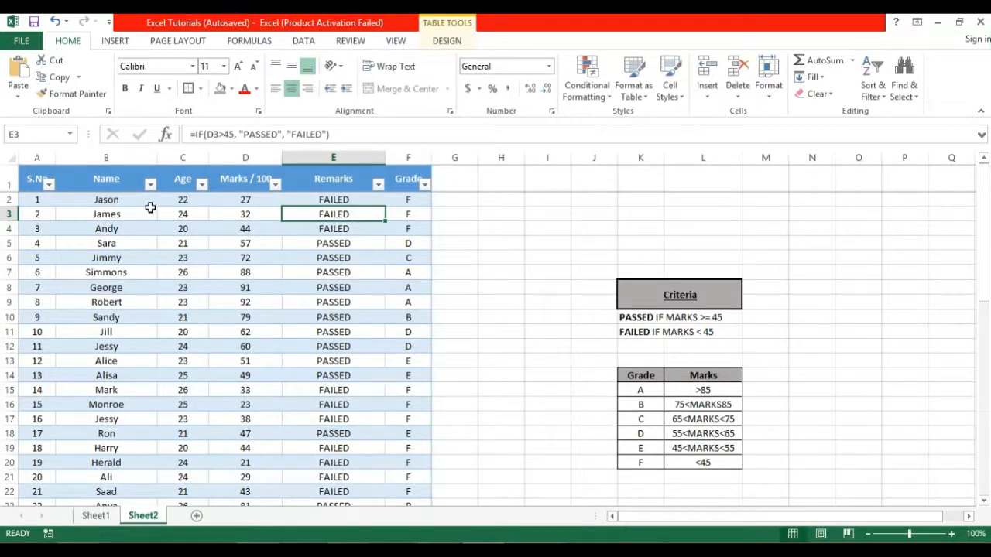
pyautogui.click(515, 271)
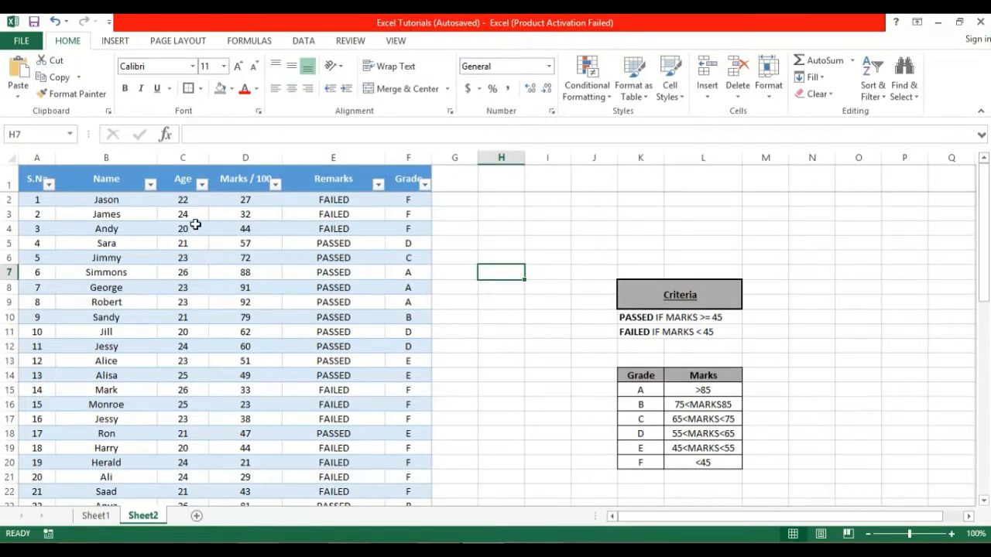
# Step: Sort the student table by all the entries in the Name column, from A to Z
pyautogui.click(112, 201)
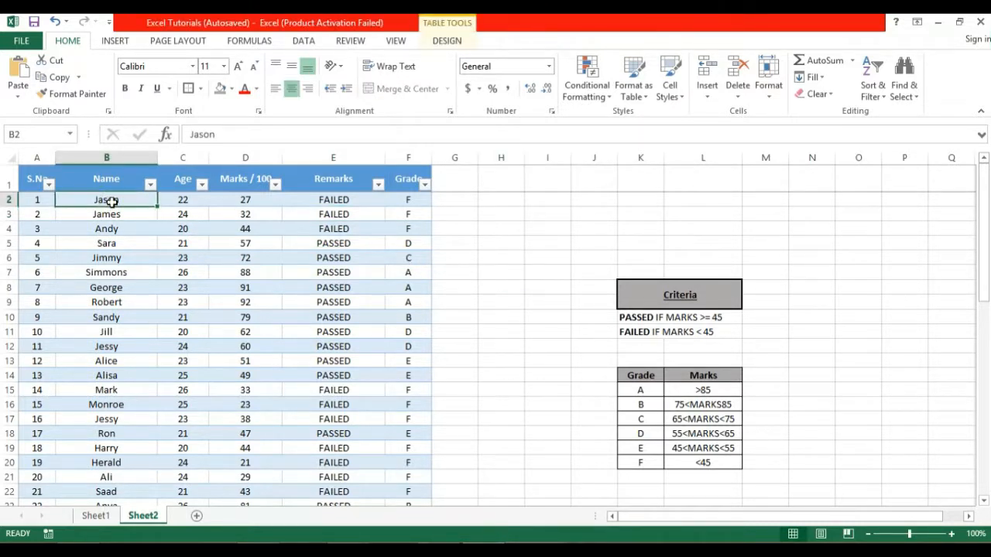
pyautogui.moveTo(112, 201); pyautogui.dragTo(114, 312)
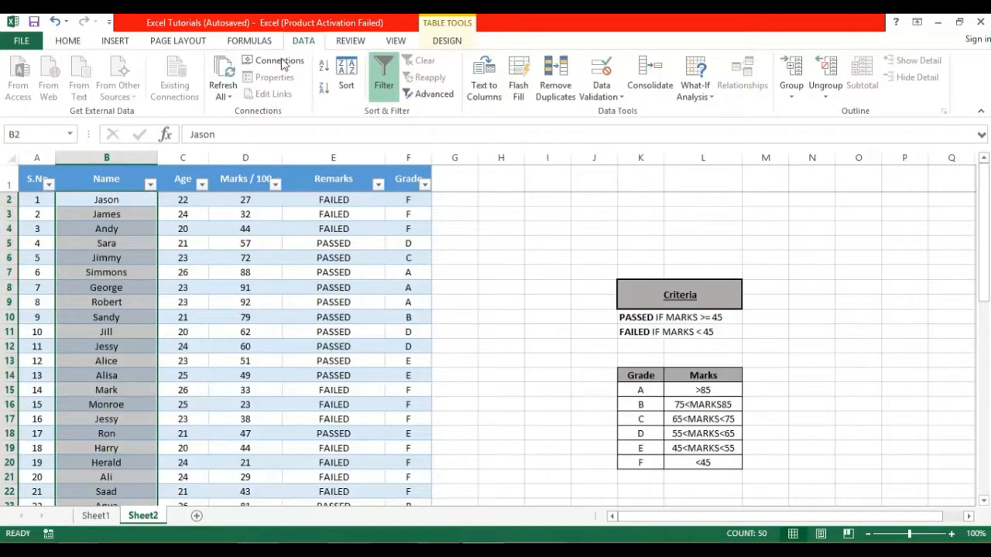
pyautogui.click(259, 40)
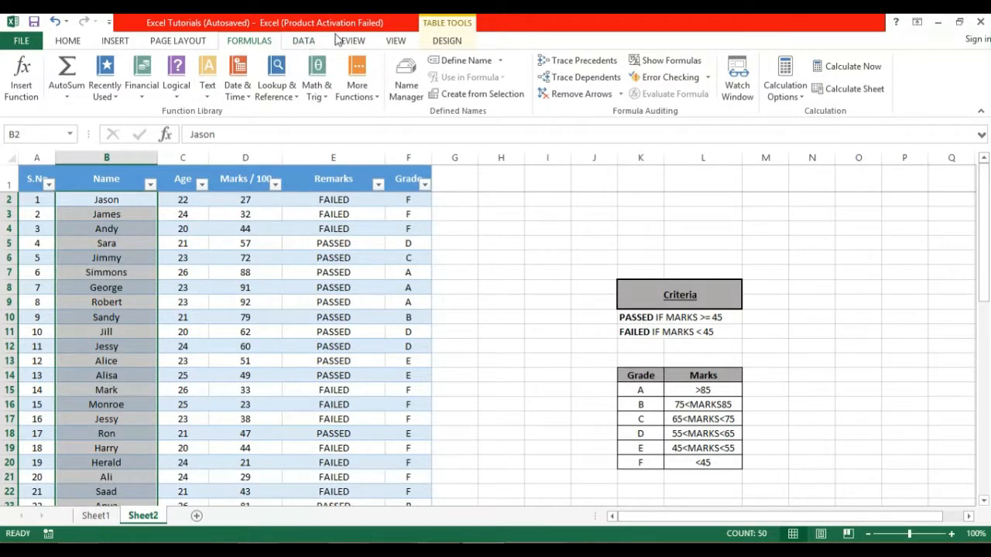
pyautogui.click(305, 43)
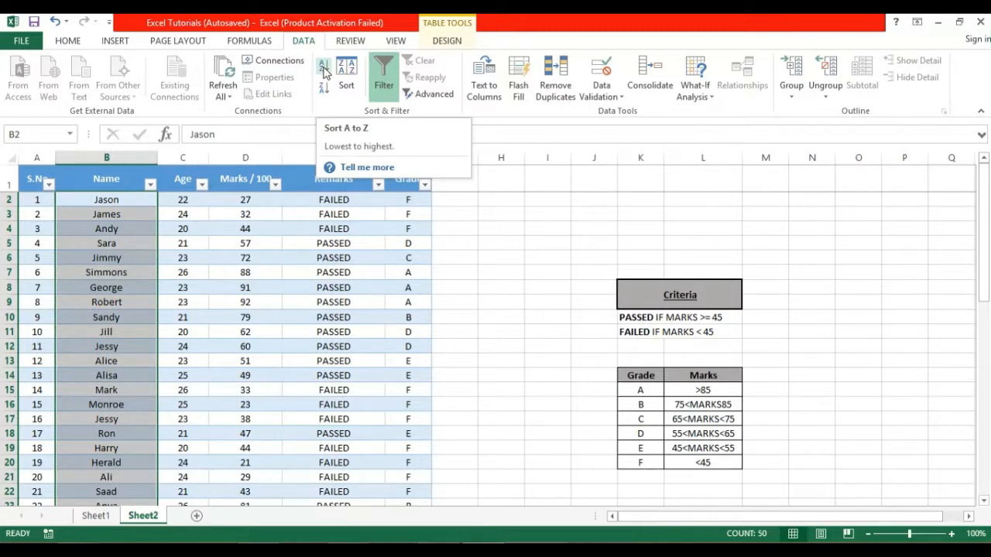
pyautogui.click(325, 72)
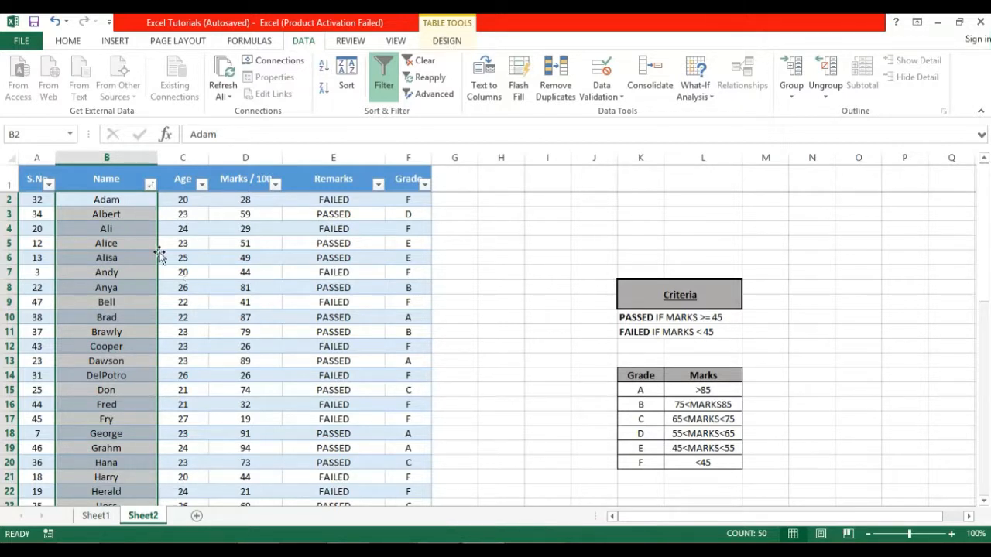
# Step: Examine the alphabetical order of the first names in the sorted Name column
pyautogui.click(131, 226)
pyautogui.click(125, 203)
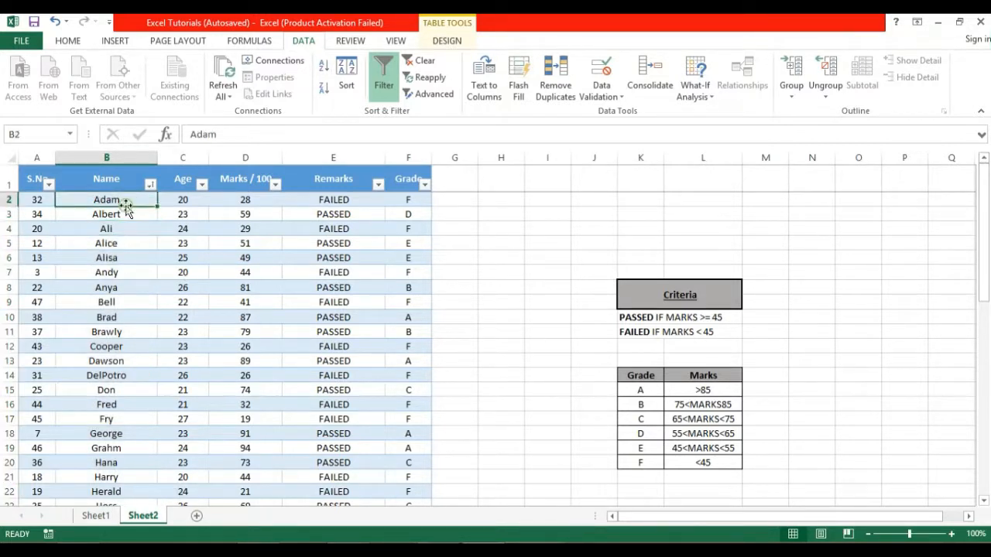
pyautogui.click(36, 202)
pyautogui.click(121, 210)
pyautogui.click(122, 201)
pyautogui.moveTo(121, 202); pyautogui.dragTo(116, 352)
pyautogui.click(133, 205)
pyautogui.click(135, 213)
pyautogui.moveTo(129, 202); pyautogui.dragTo(121, 264)
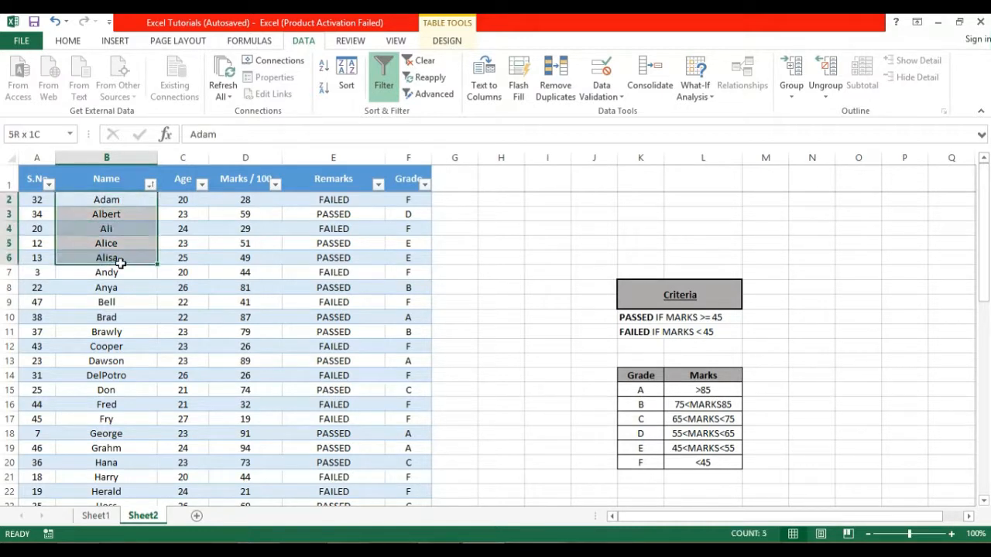
pyautogui.click(121, 201)
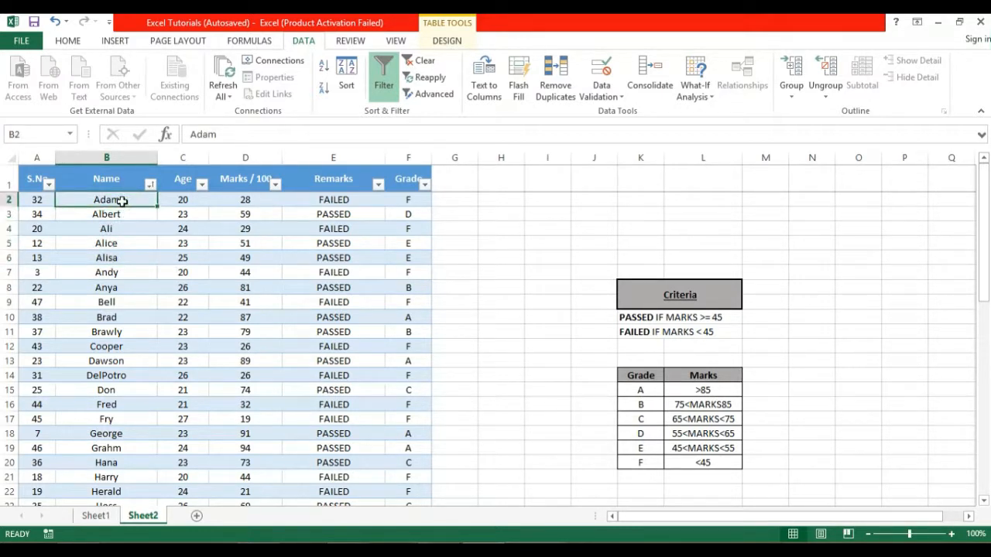
pyautogui.moveTo(114, 200); pyautogui.dragTo(106, 407)
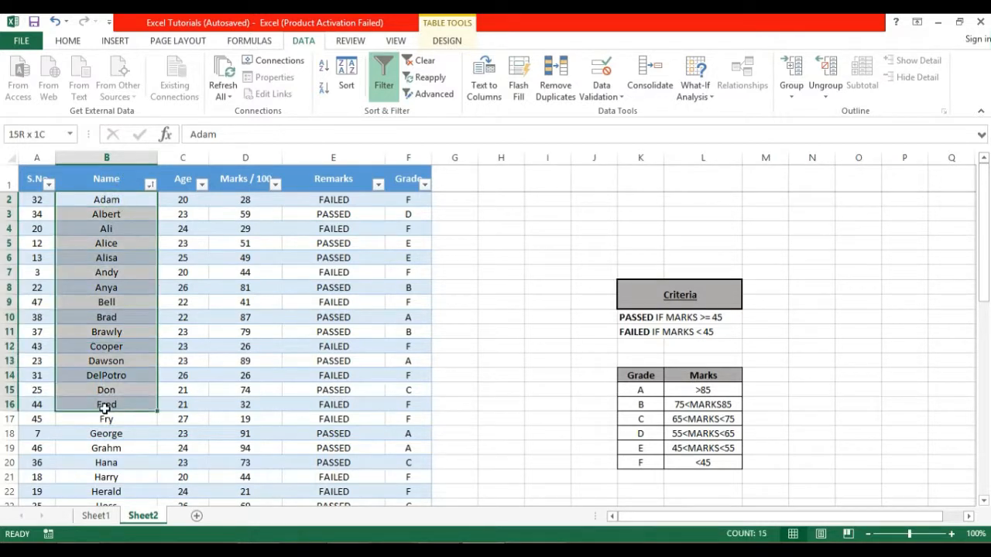
pyautogui.click(122, 199)
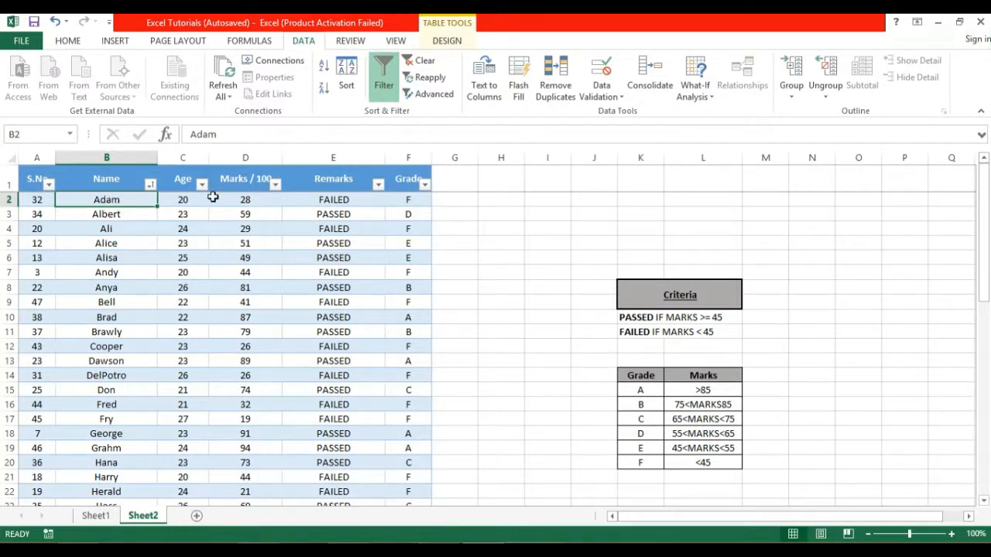
# Step: Undo the A to Z sort and look through the names in their original order
pyautogui.hotkey('ctrl', 'z')
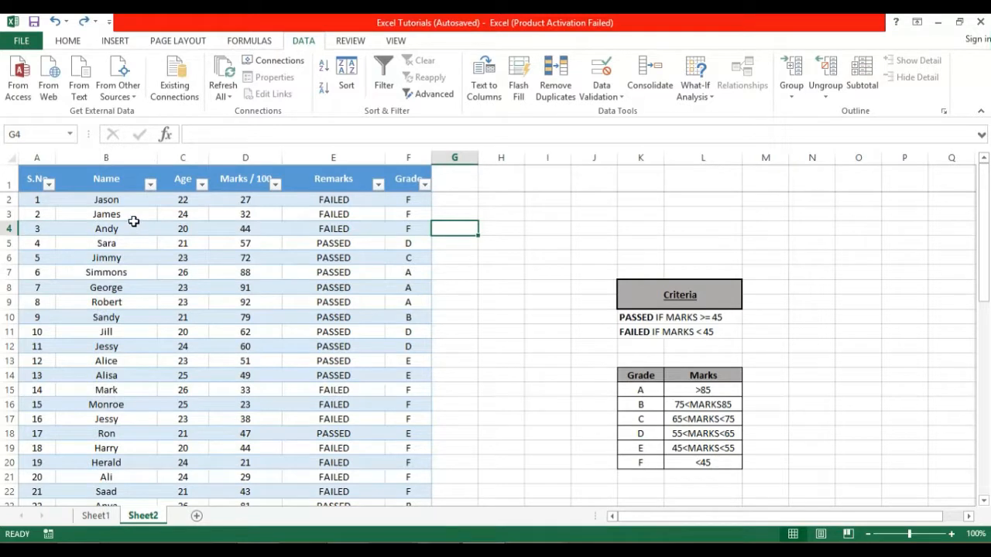
pyautogui.click(134, 227)
pyautogui.press('Down')
pyautogui.press('Down')
pyautogui.press('Down')
pyautogui.press('Down')
pyautogui.press('Down')
pyautogui.press('Down')
pyautogui.press('Down')
pyautogui.press('Down')
pyautogui.press('Down')
pyautogui.press('Down')
pyautogui.press('Down')
pyautogui.press('Down')
pyautogui.press('Down')
pyautogui.press('Down')
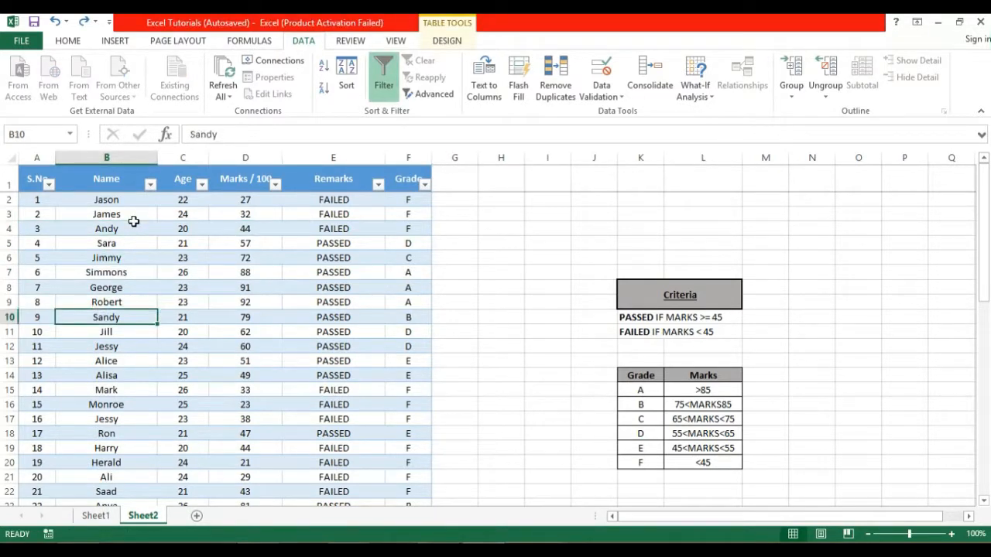
pyautogui.press('Up')
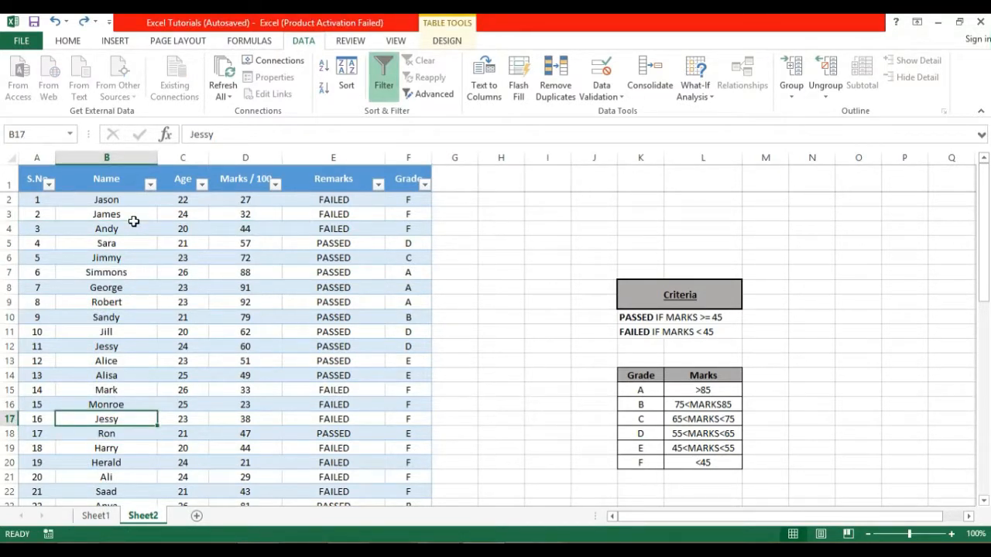
# Step: Search the sheet for the first name of the student with S.No 32 and check that row's age, marks, remarks and grade
pyautogui.hotkey('ctrl', 'f')
pyautogui.write('adam')
pyautogui.press('Return')
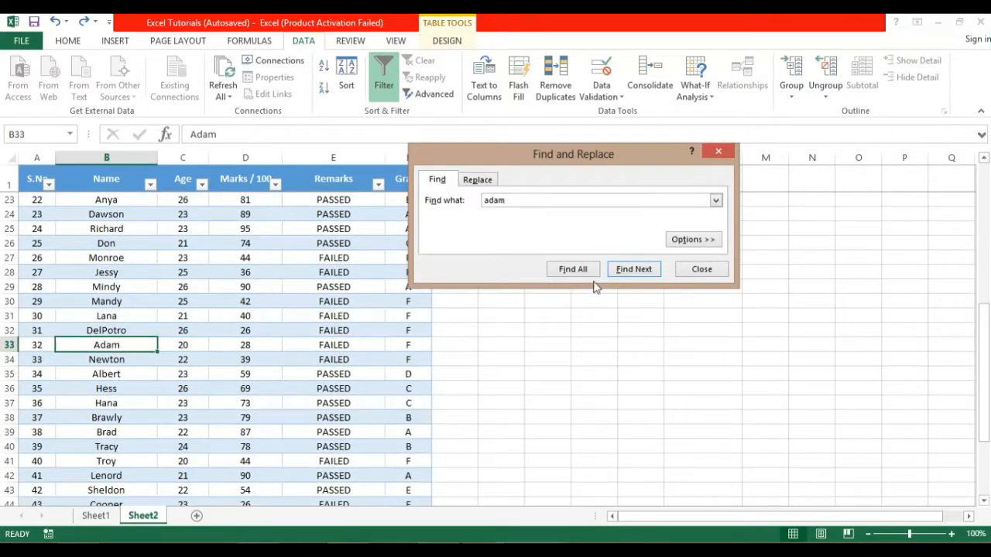
pyautogui.click(717, 269)
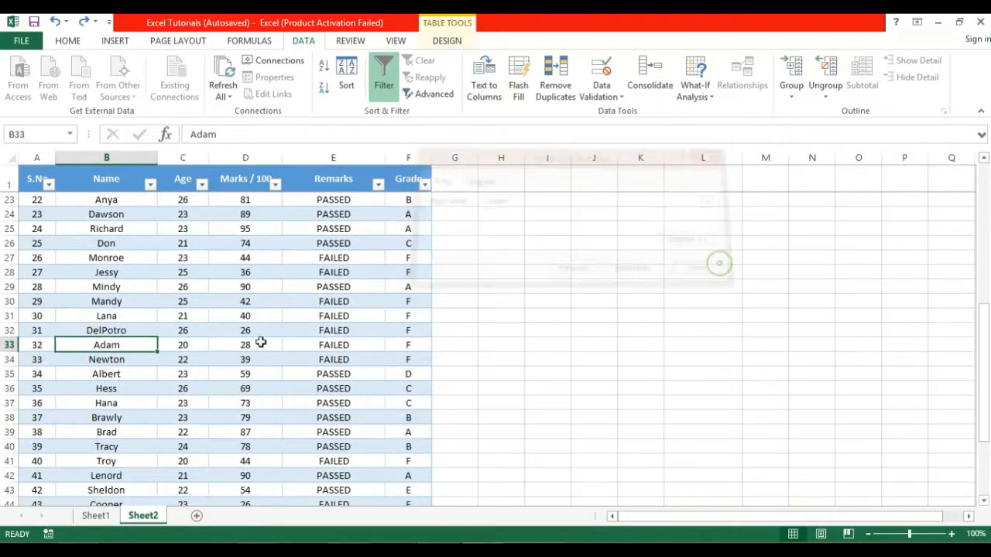
pyautogui.click(189, 345)
pyautogui.press('Right')
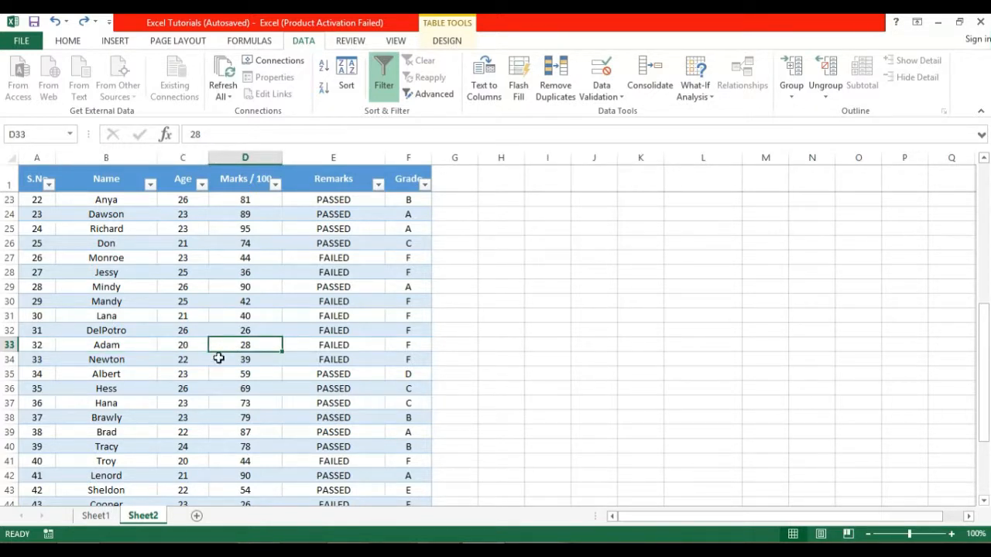
pyautogui.press('Right')
pyautogui.press('Right')
pyautogui.press('Left')
pyautogui.press('Right')
pyautogui.press('Left')
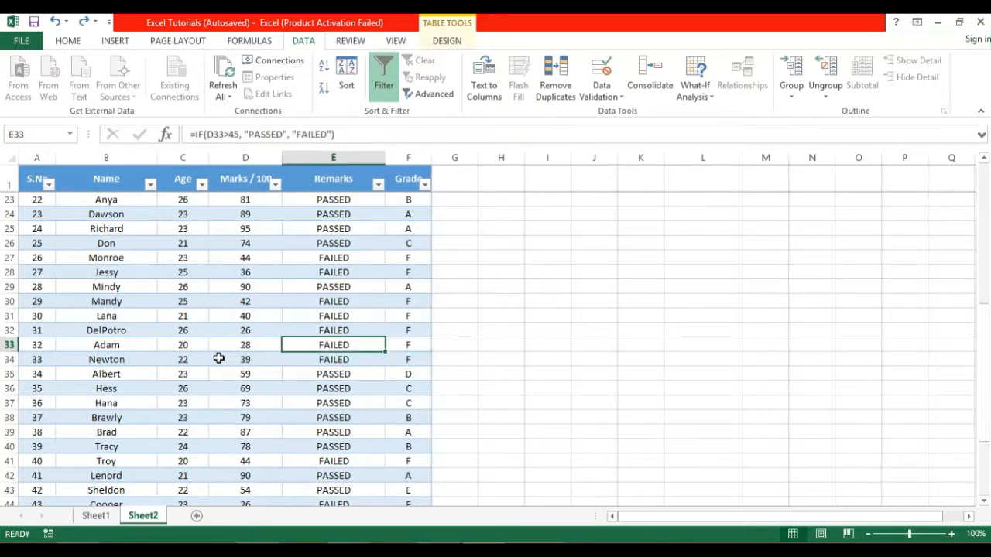
pyautogui.press('Home')
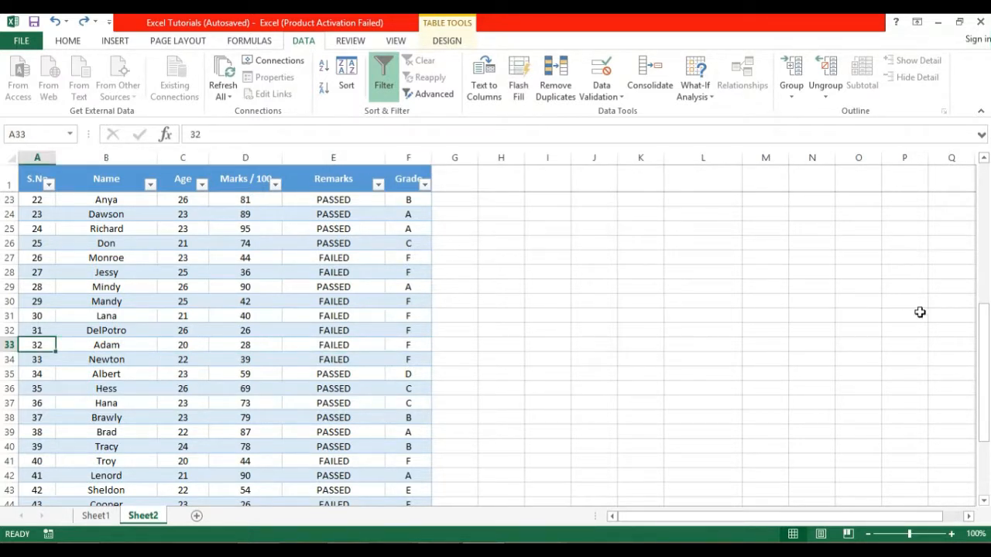
# Step: Select all student names in the Name column and sort the table by them from A to Z
pyautogui.moveTo(982, 341); pyautogui.dragTo(981, 202)
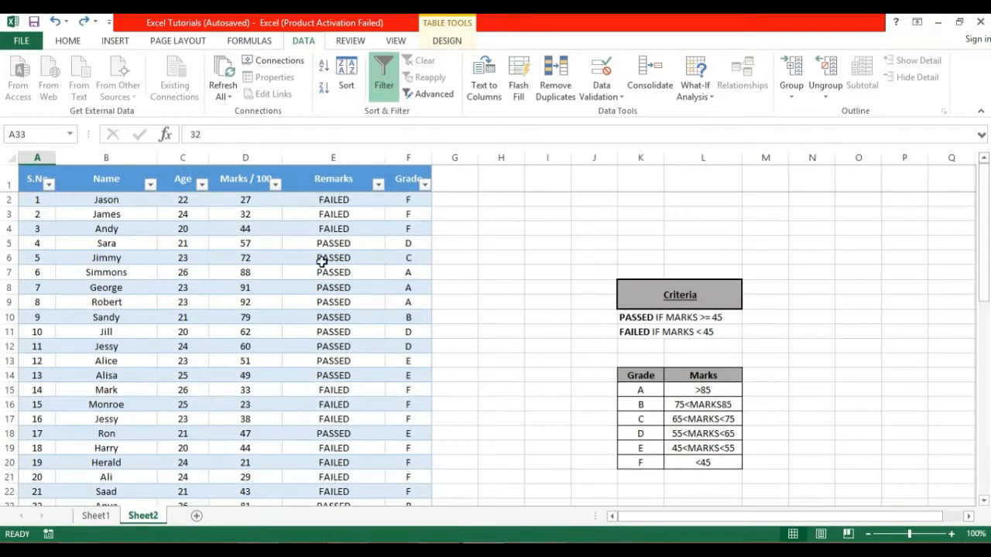
pyautogui.moveTo(124, 199); pyautogui.dragTo(117, 456)
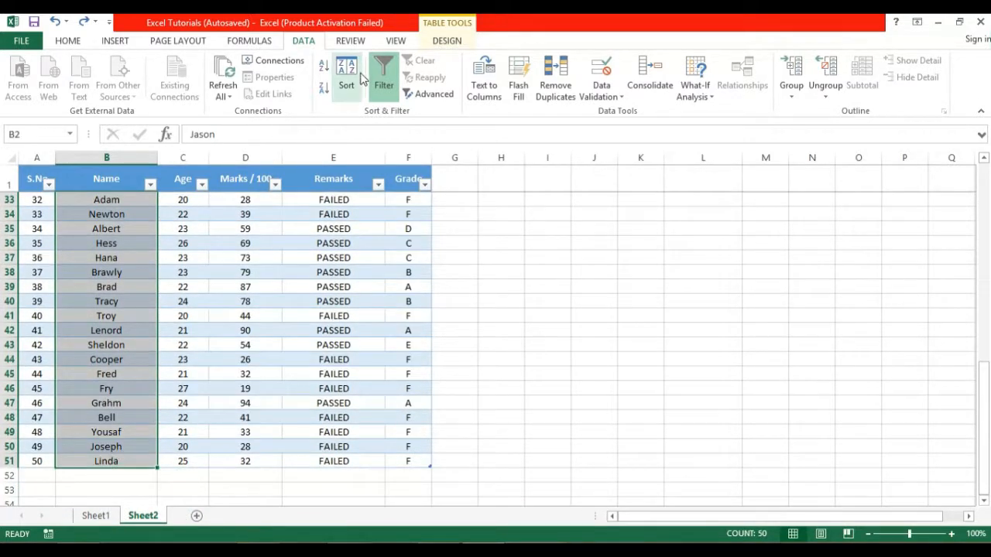
pyautogui.click(326, 68)
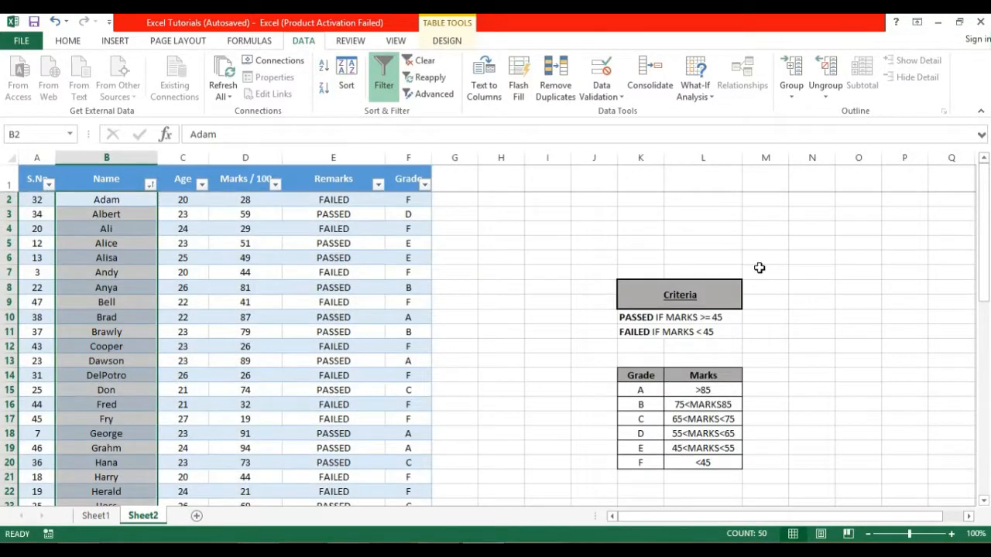
# Step: Check the age, marks, remarks and grade in the first record of the sorted table
pyautogui.click(700, 238)
pyautogui.click(89, 199)
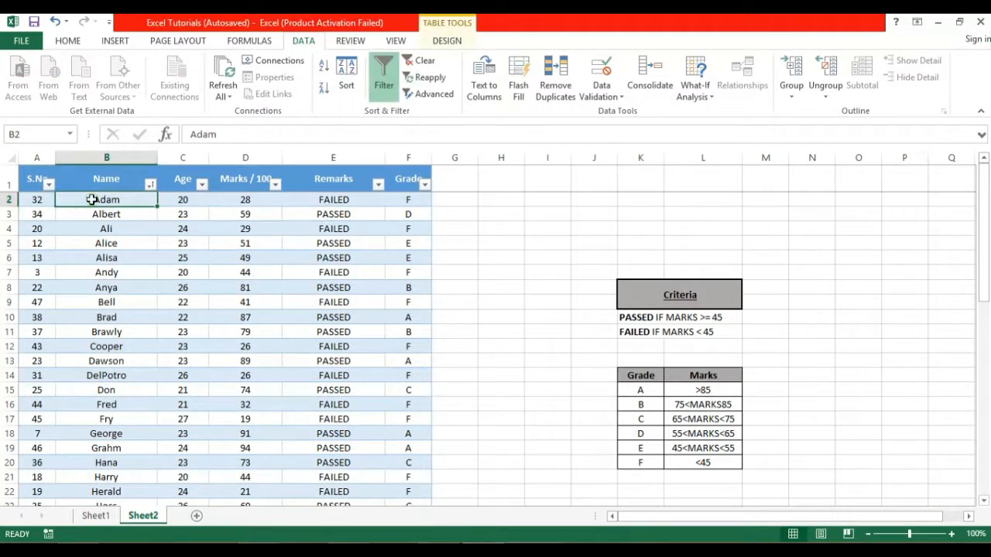
pyautogui.press('Right')
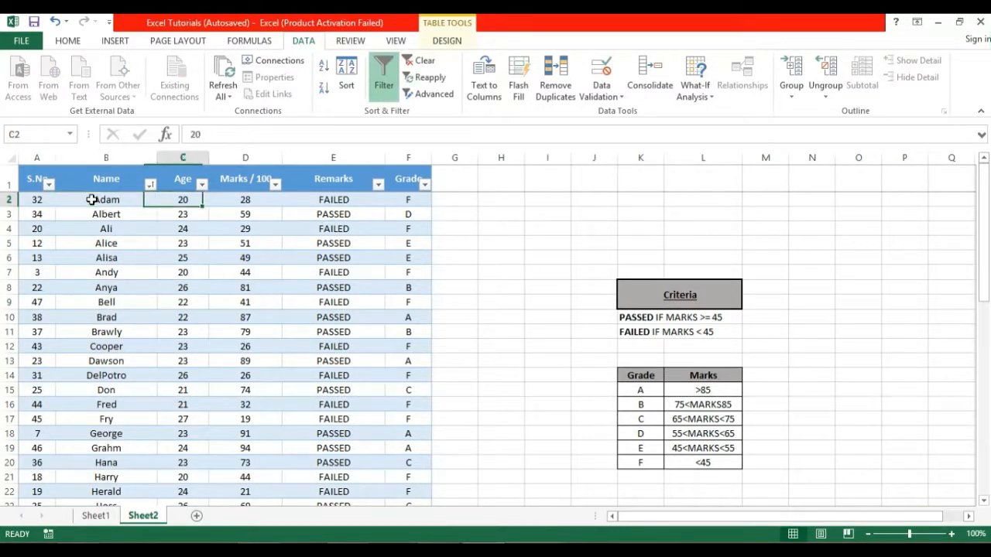
pyautogui.press('Left')
pyautogui.press('Right')
pyautogui.press('Right')
pyautogui.press('Right')
pyautogui.press('Right')
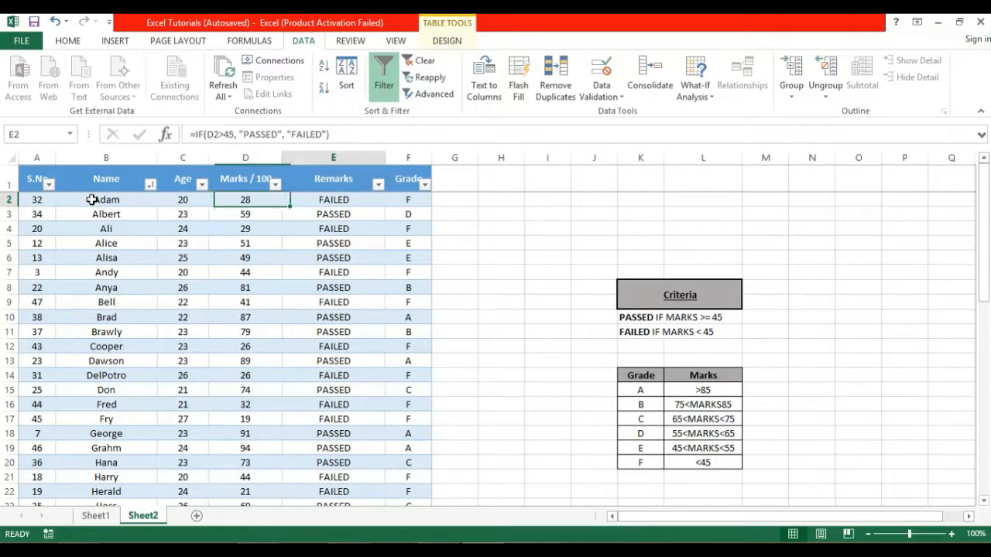
pyautogui.press('Left')
pyautogui.press('Left')
pyautogui.press('Left')
pyautogui.press('Left')
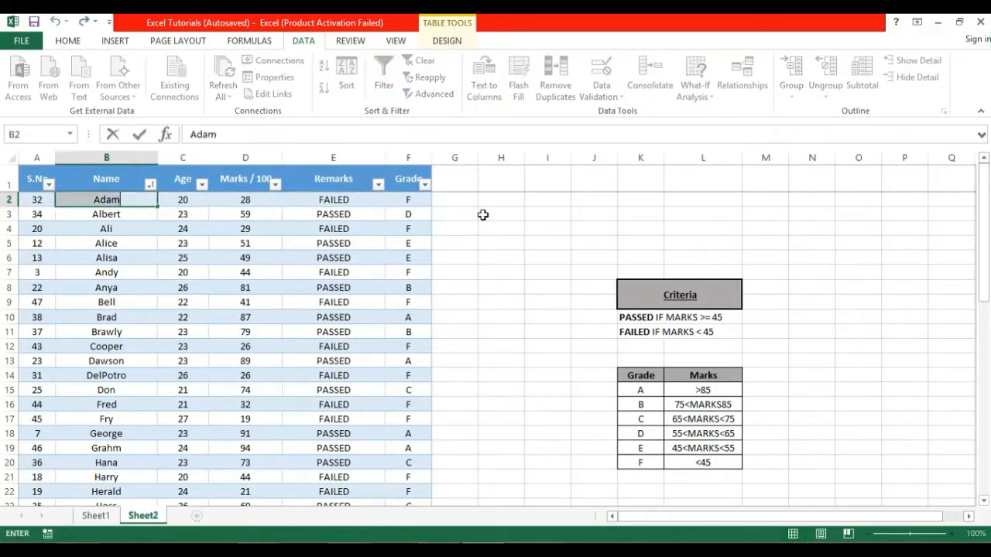
pyautogui.click(483, 215)
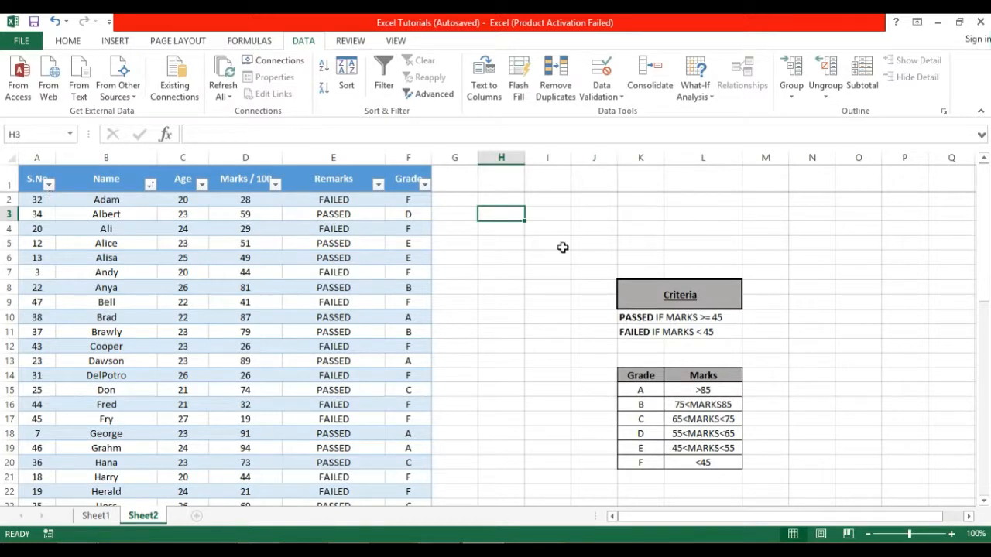
# Step: Replace the first three serial numbers in the S.No column, cells A2 to A4, with 1, 2 and 3
pyautogui.click(46, 201)
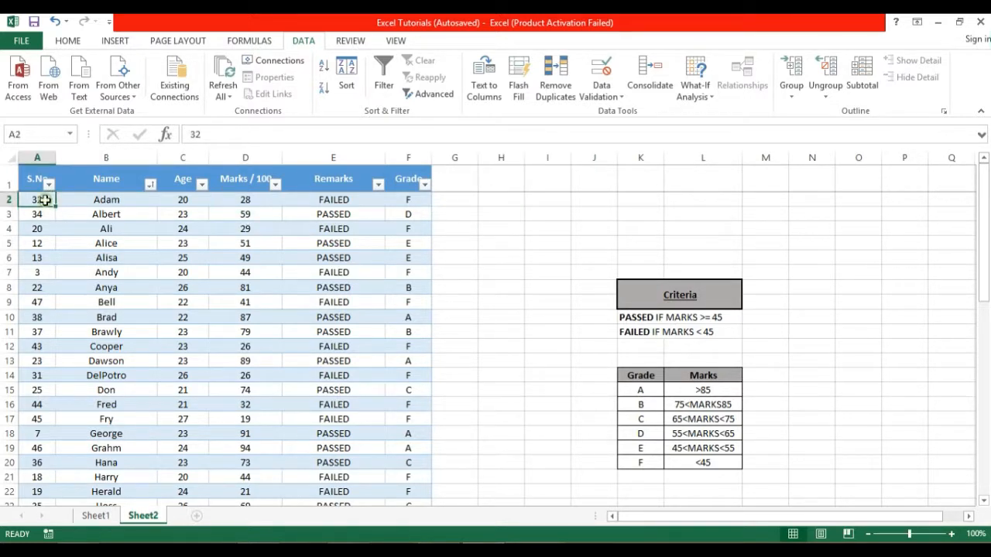
pyautogui.press('Down')
pyautogui.press('Up')
pyautogui.press('Up')
pyautogui.press('Down')
pyautogui.press('Down')
pyautogui.press('Up')
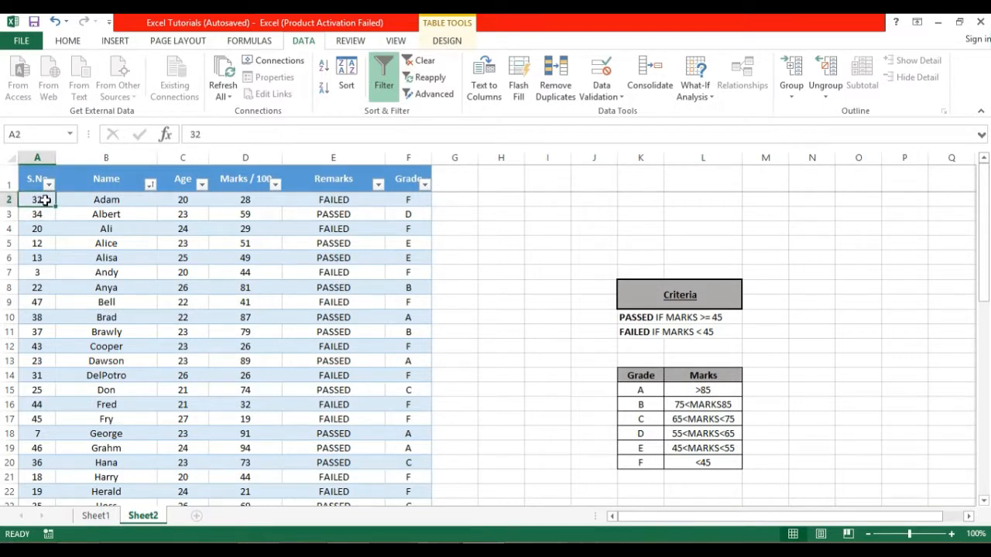
pyautogui.write('1')
pyautogui.press('Return')
pyautogui.write('2')
pyautogui.press('Return')
pyautogui.write('3')
pyautogui.press('Return')
# Step: Extend the 1, 2, 3 series from A2:A4 down the S.No column to 50 in the last record, row 51
pyautogui.press('Up')
pyautogui.press('Up')
pyautogui.press('Up')
pyautogui.moveTo(45, 200); pyautogui.dragTo(56, 241)
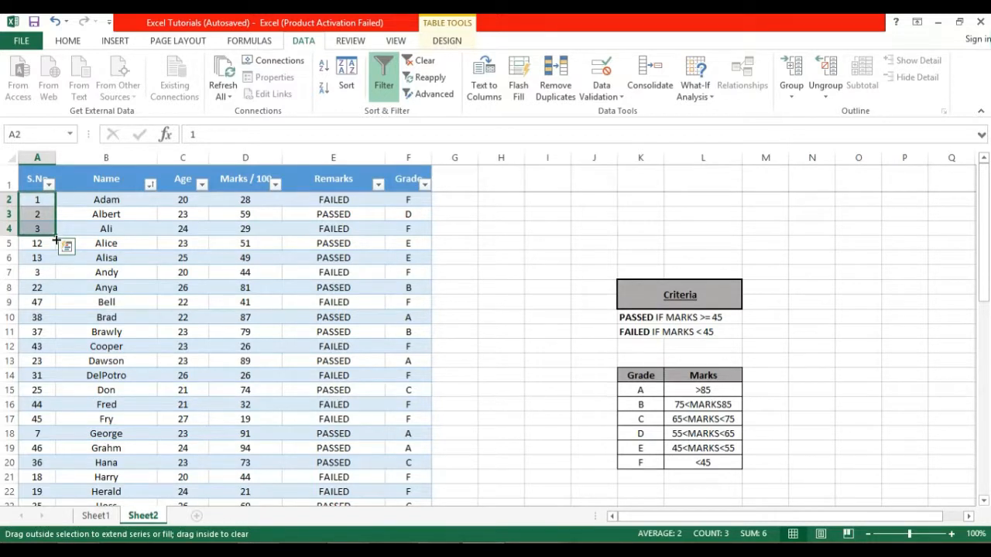
pyautogui.moveTo(56, 241); pyautogui.dragTo(56, 242)
pyautogui.moveTo(51, 272); pyautogui.dragTo(37, 466)
pyautogui.click(459, 385)
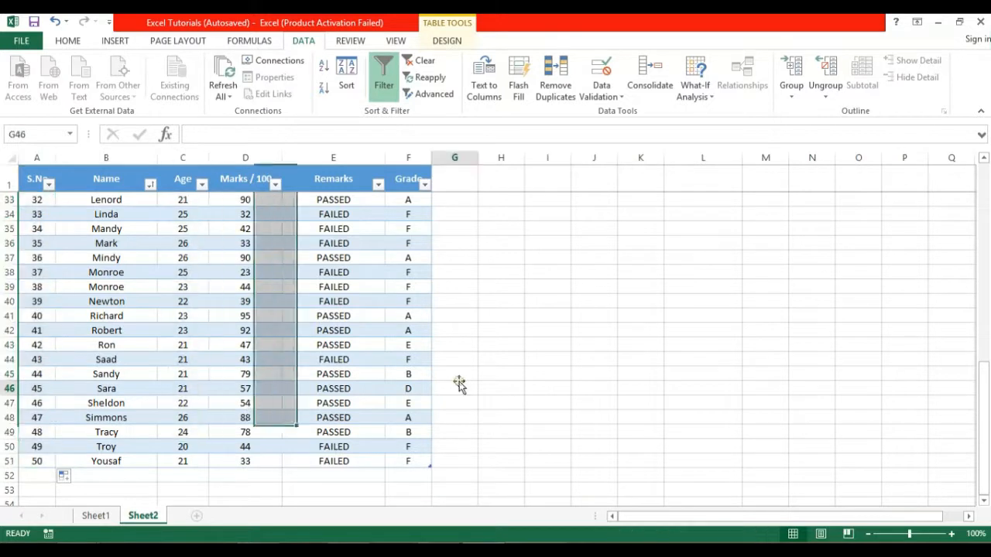
pyautogui.click(641, 315)
pyautogui.moveTo(985, 312); pyautogui.dragTo(985, 307)
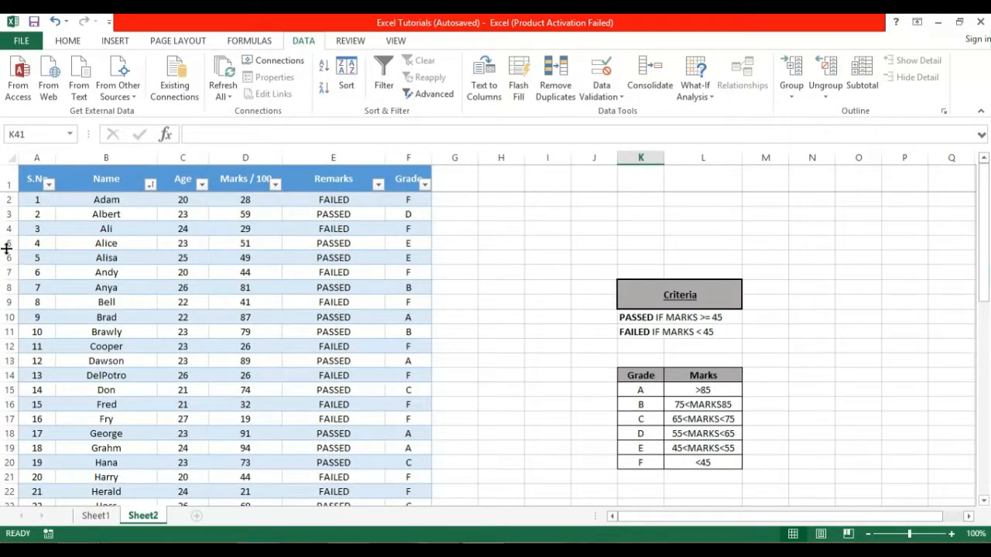
pyautogui.moveTo(36, 199); pyautogui.dragTo(390, 356)
pyautogui.click(500, 343)
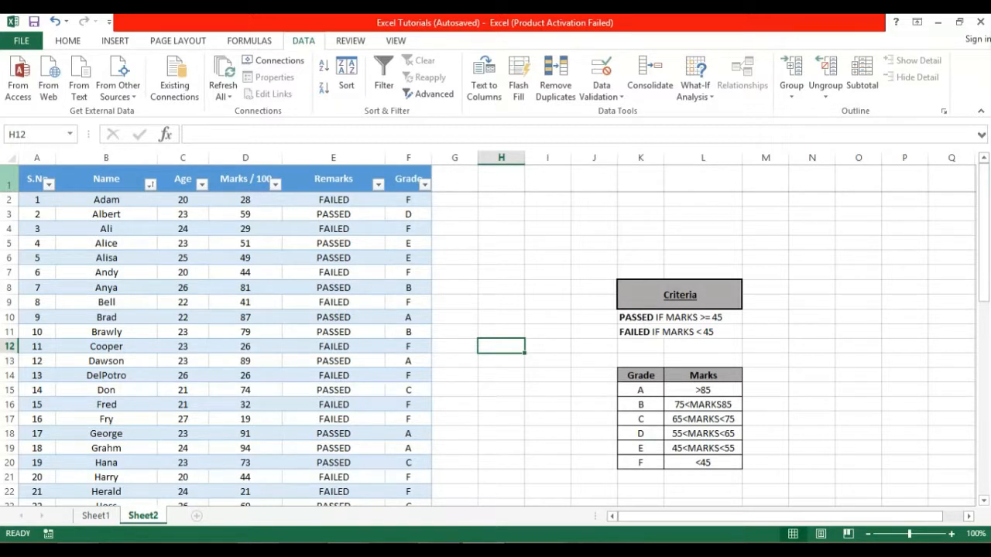
pyautogui.click(10, 179)
pyautogui.click(466, 195)
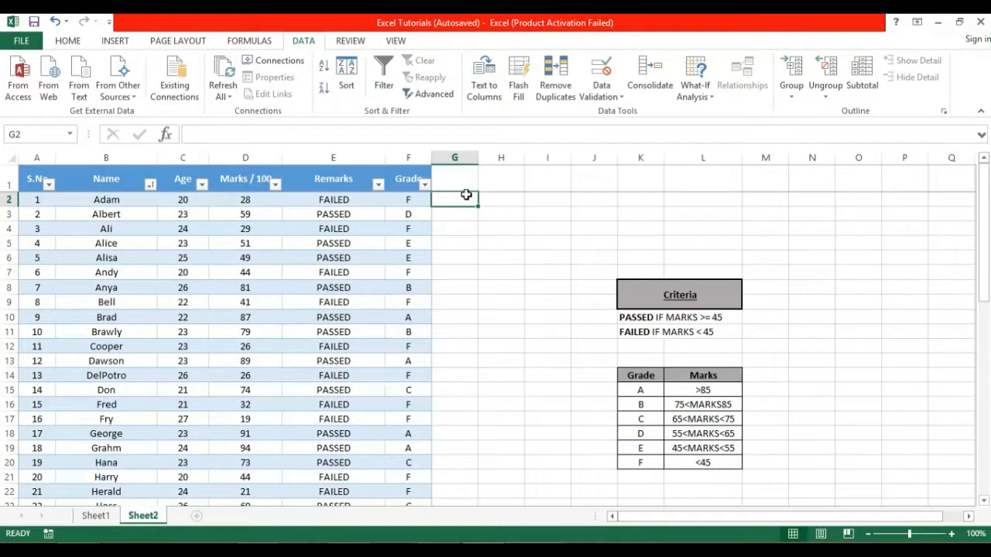